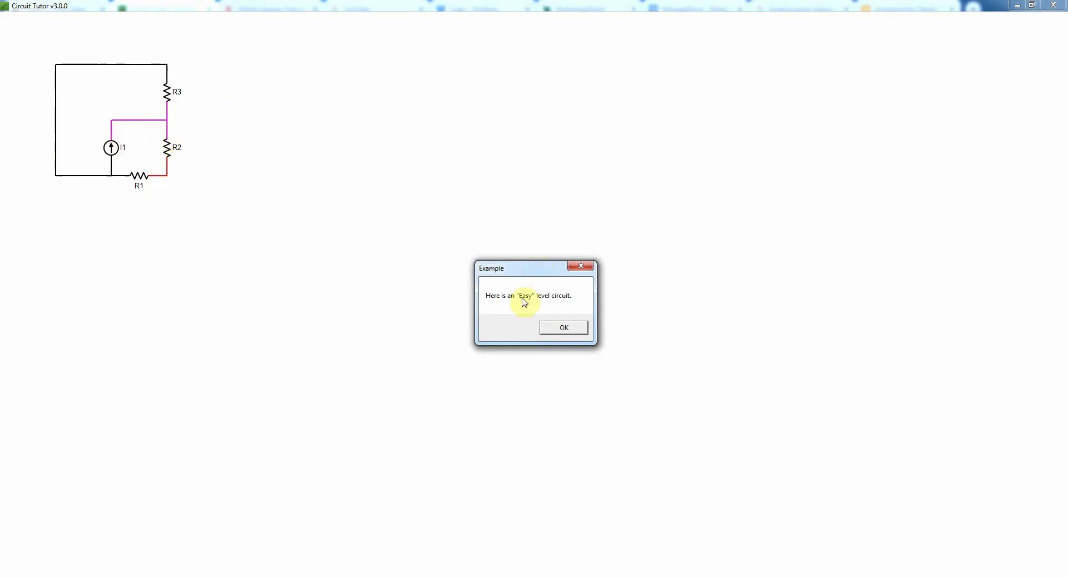
- Step through the Easy example's hints: series set R1, R2 and parallel set I1, R3
left_click(563, 328)
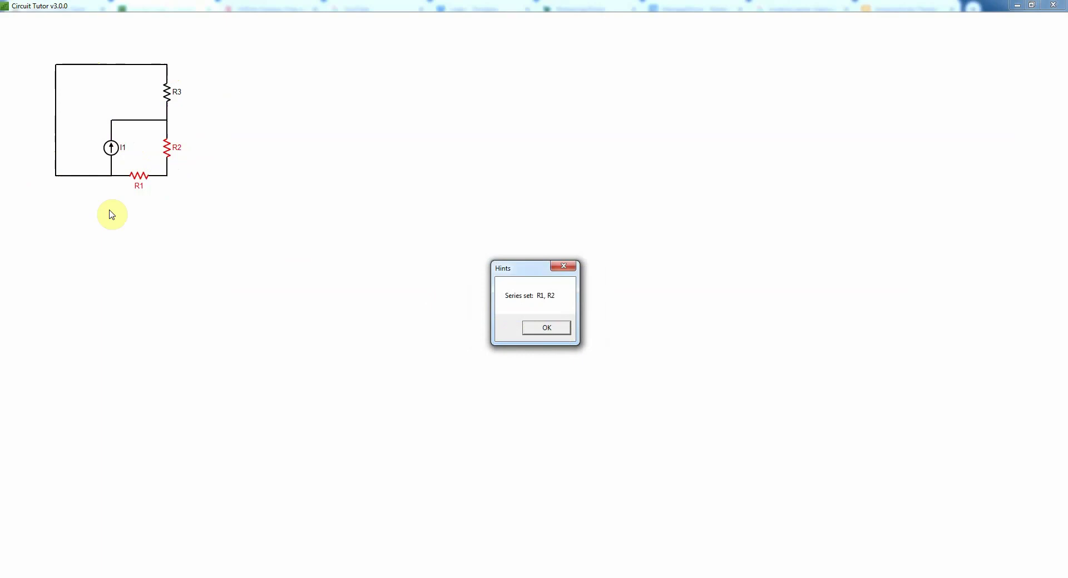
left_click(545, 328)
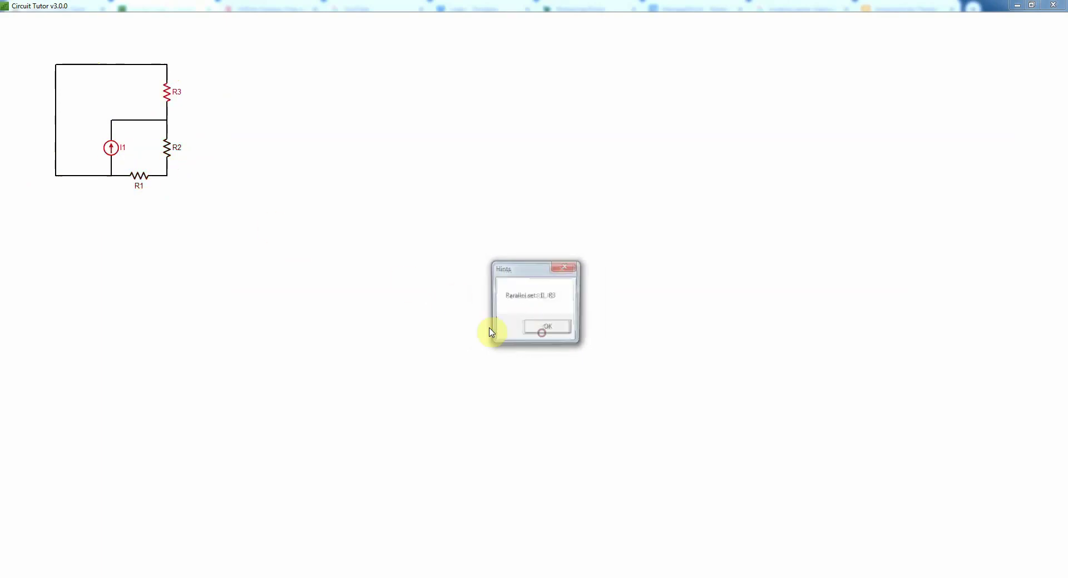
left_click(546, 328)
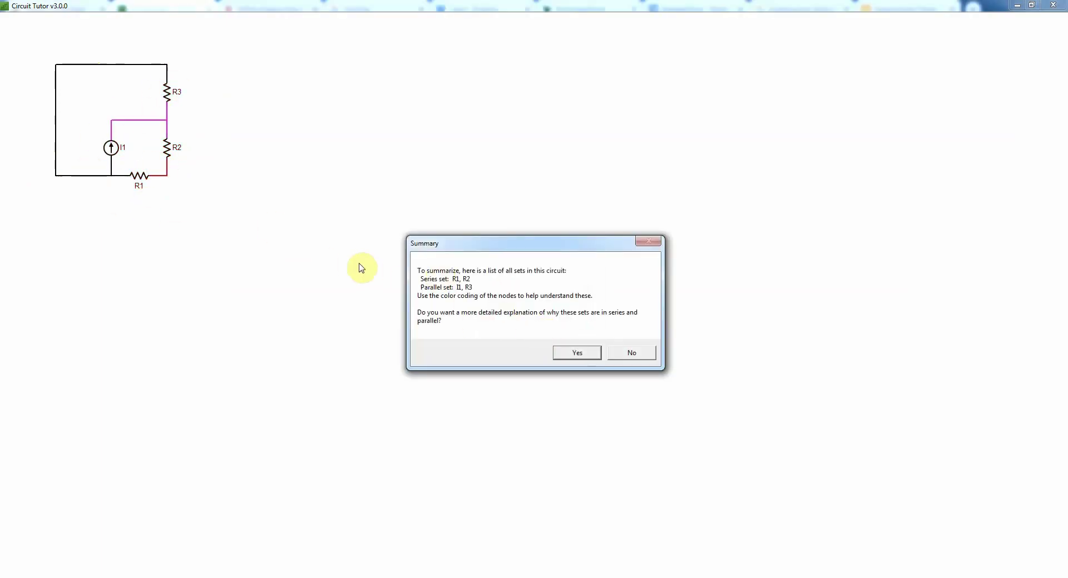
- Read the detailed explanations of both sets and close the Easy example
left_click(578, 354)
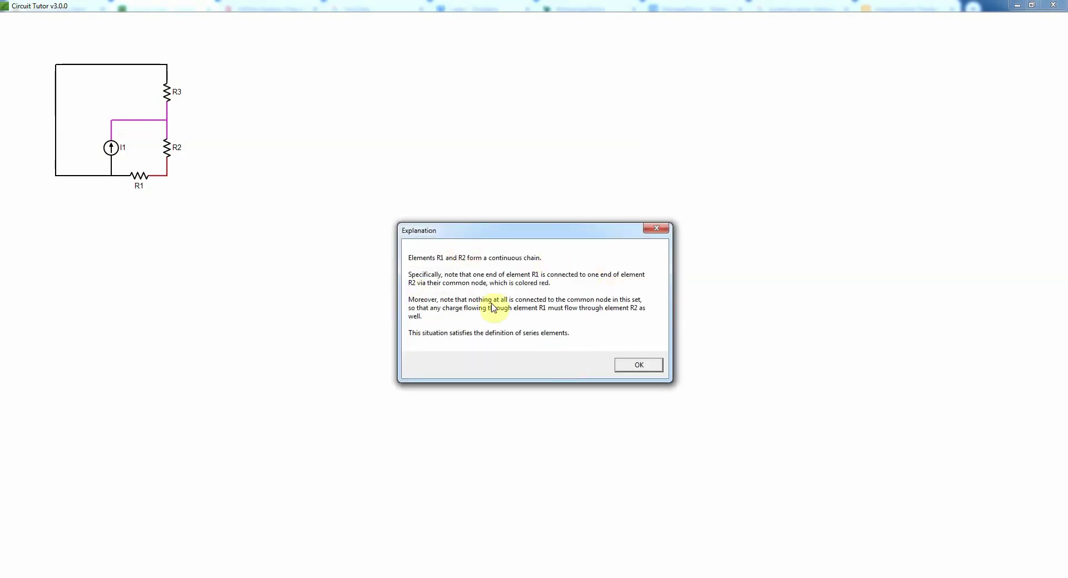
left_click(639, 365)
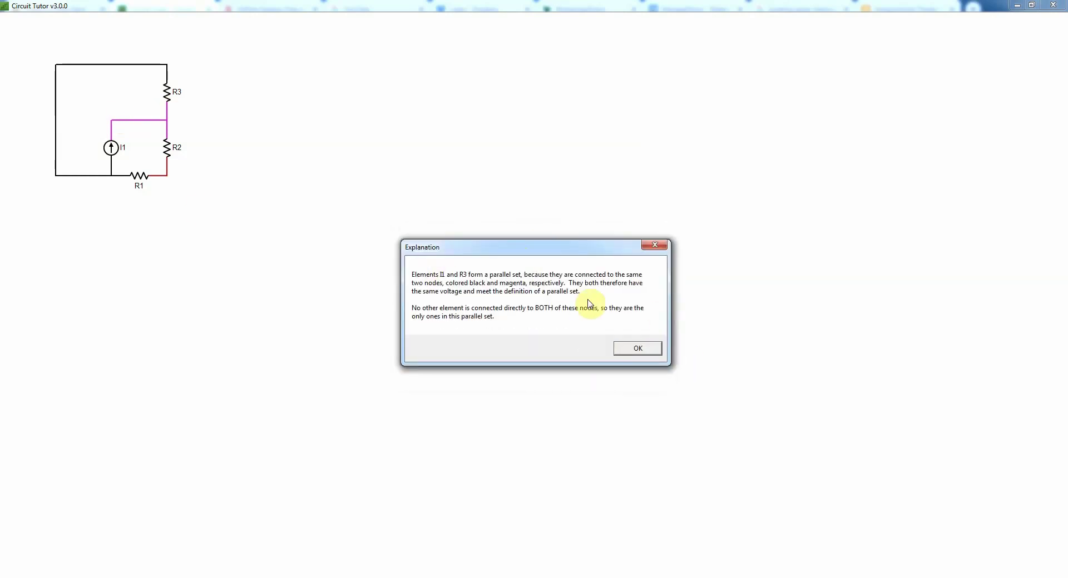
left_click(639, 352)
left_click(587, 330)
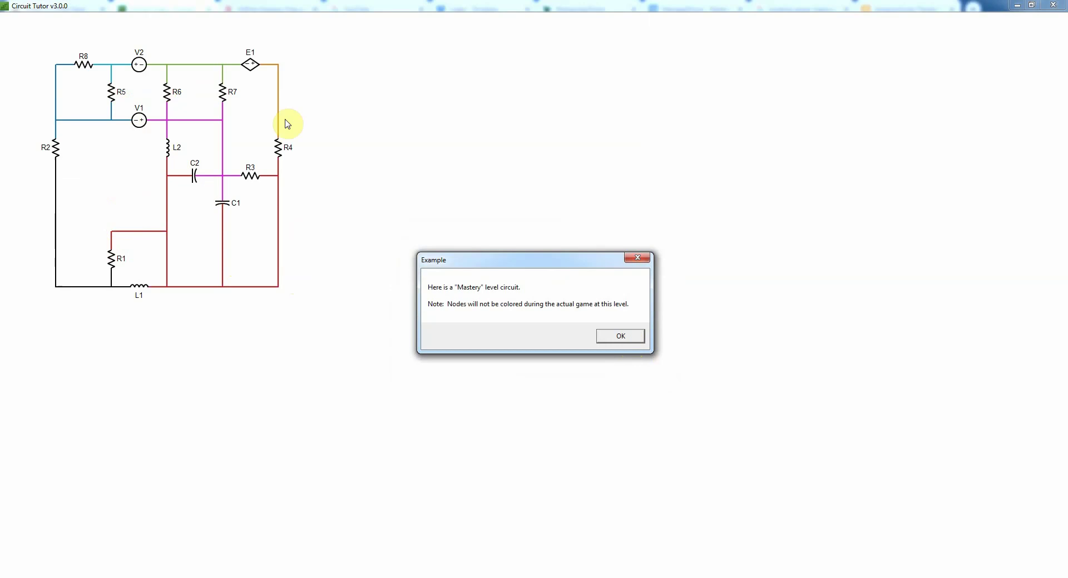
- Reveal the Mastery example's first sets: series R4, E1, then parallel R1, L1 and C1, L2, C2, R3
left_click(620, 336)
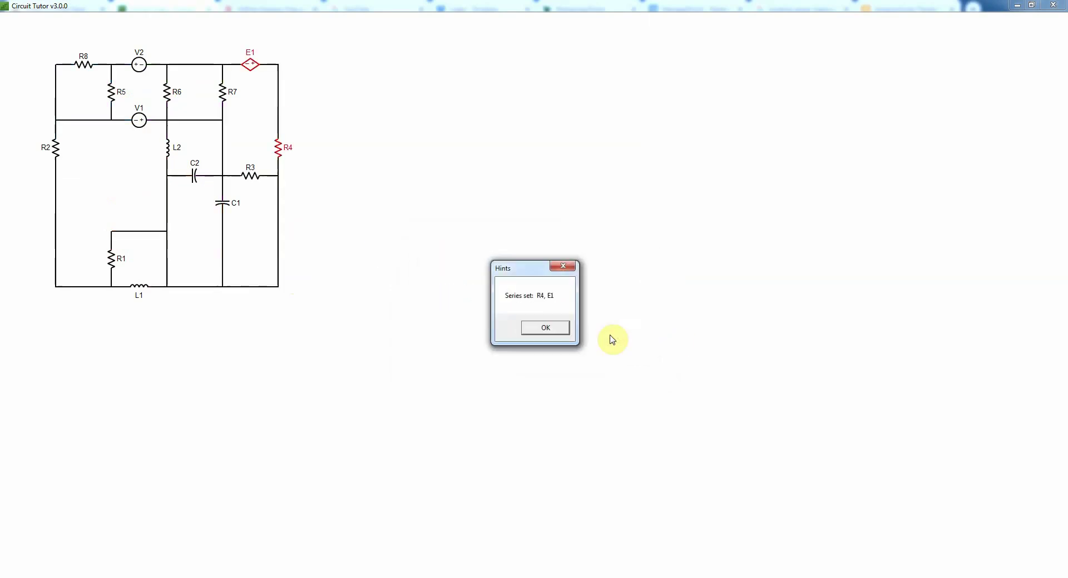
left_click(562, 332)
left_click(562, 333)
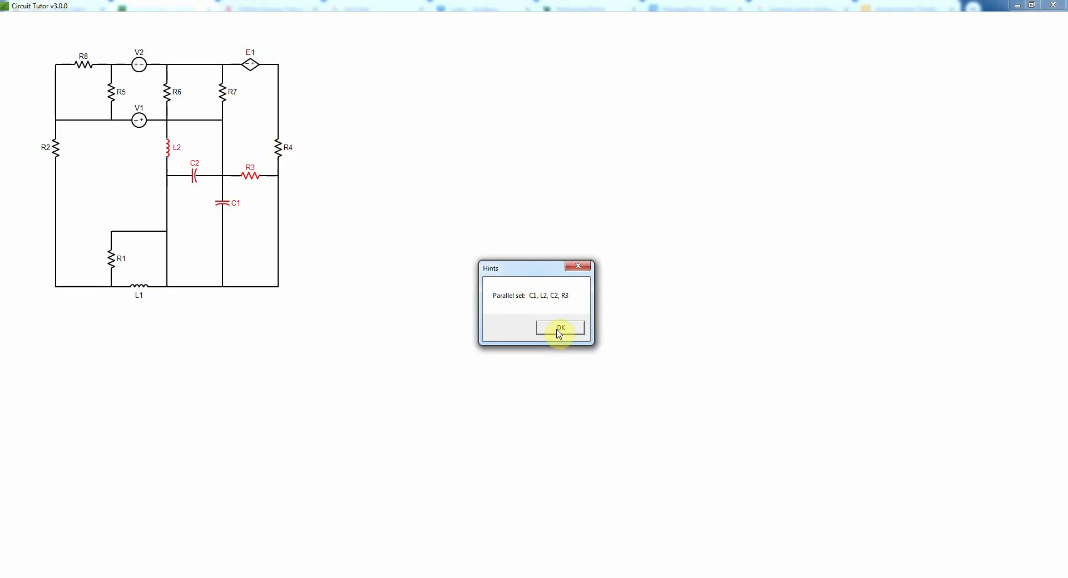
- Reveal parallel sets R6, R7 and R5, R8, then close the example without explanations
left_click(559, 329)
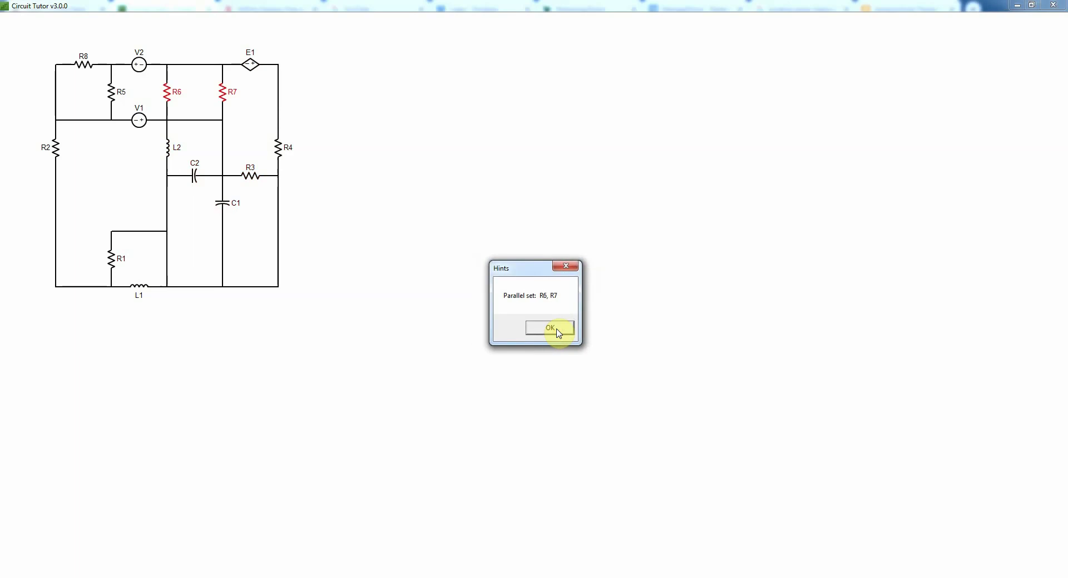
left_click(559, 329)
left_click(559, 330)
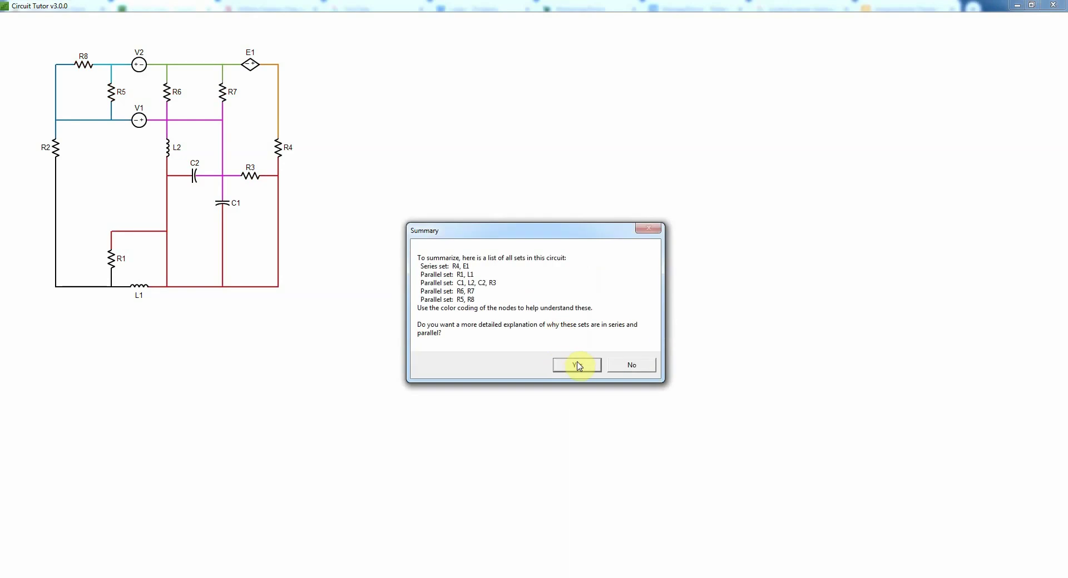
left_click(643, 366)
left_click(600, 330)
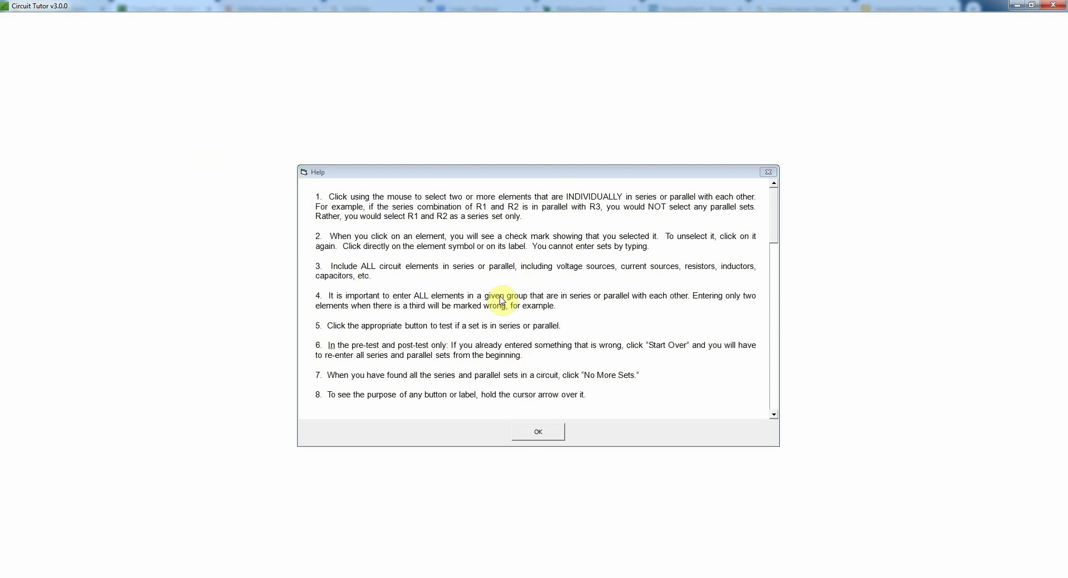
- Read through the Easy game's Help instructions and close them to start playing
scroll(773, 369, "down", 10)
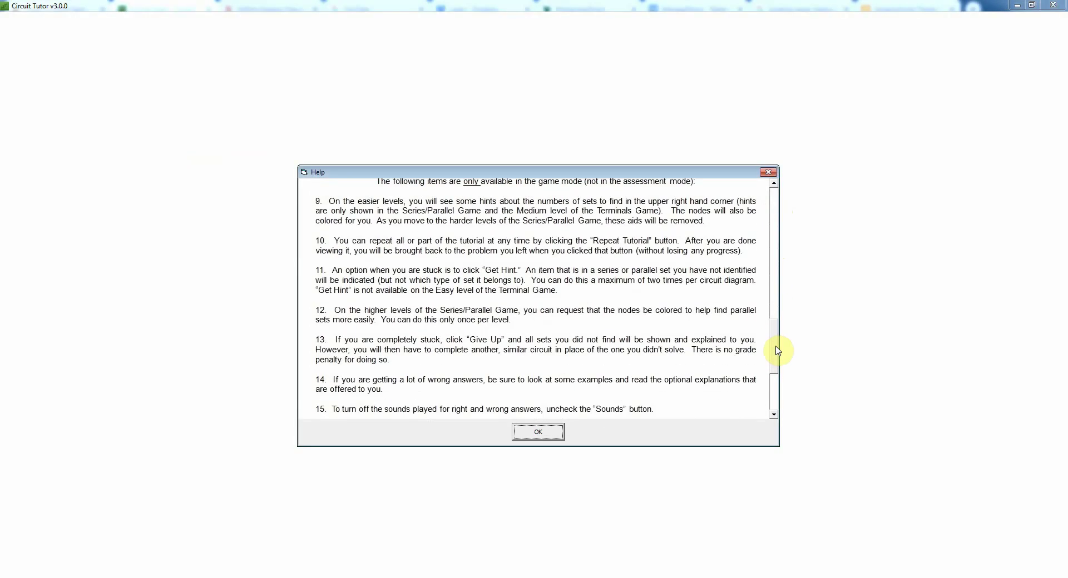
left_click_drag(780, 388, 786, 195)
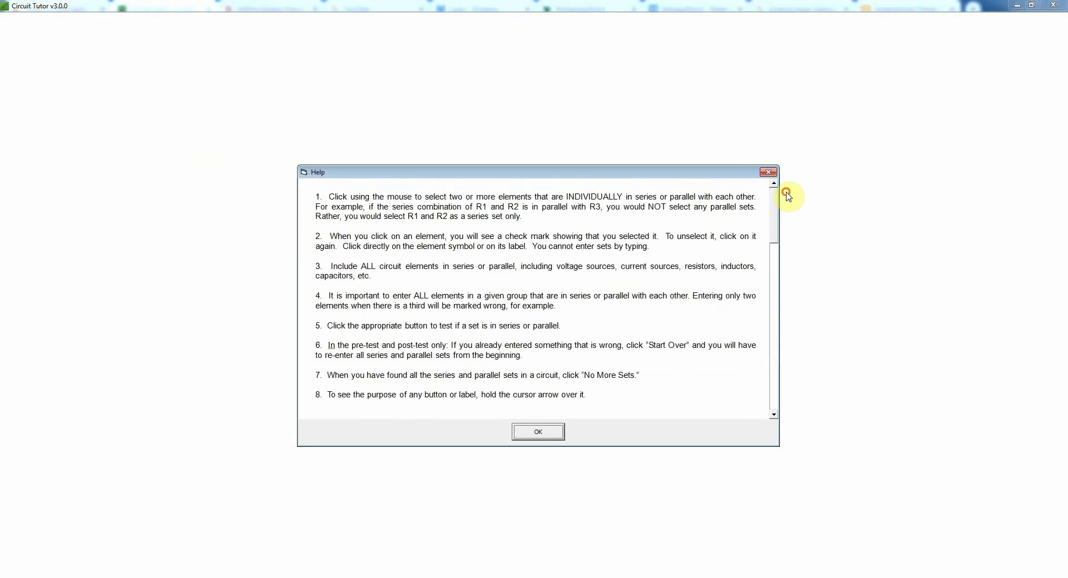
left_click(537, 432)
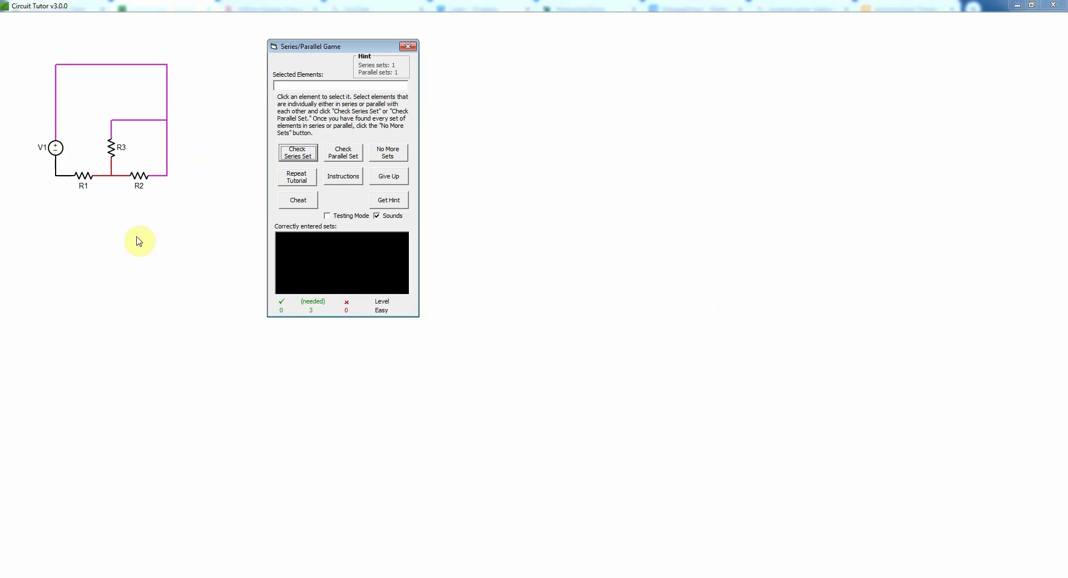
- Try R1 and R3 as a series set and dismiss the rejection explanation
left_click(80, 175)
left_click(113, 151)
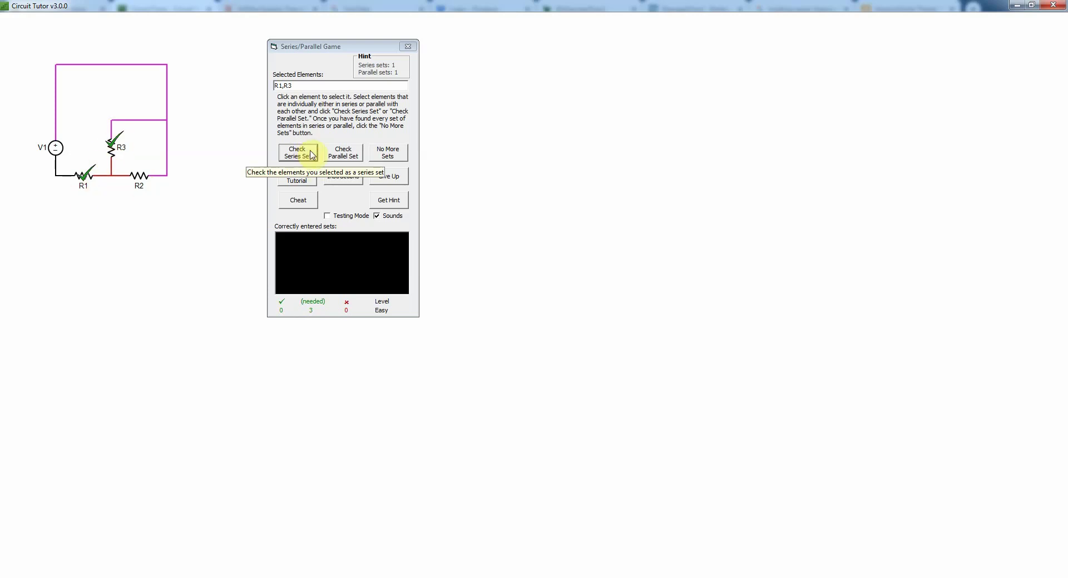
left_click(310, 155)
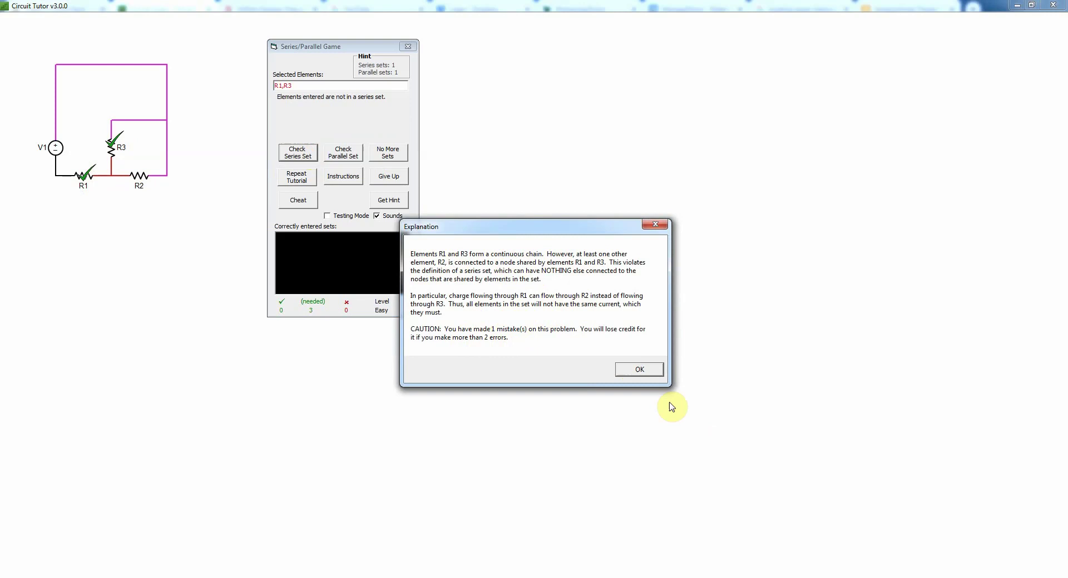
left_click(644, 376)
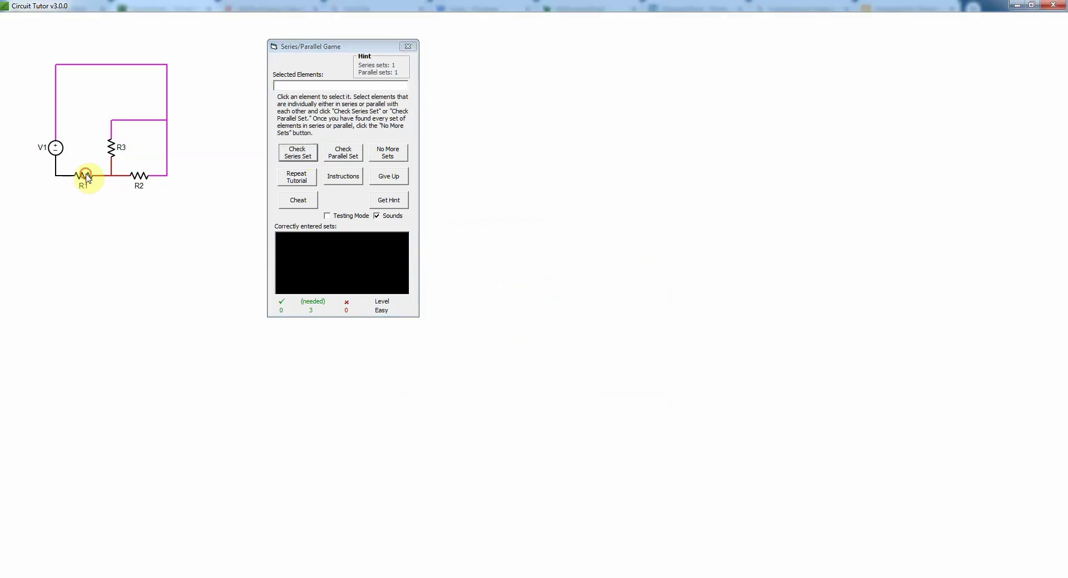
- Enter R1 and V1 as a series set
left_click(85, 177)
left_click(55, 148)
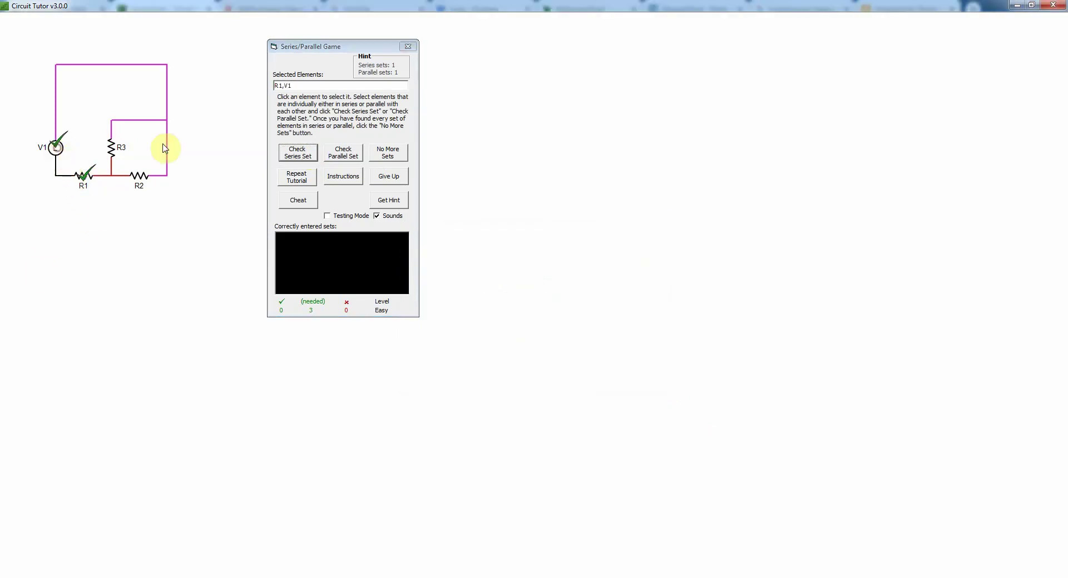
left_click(297, 153)
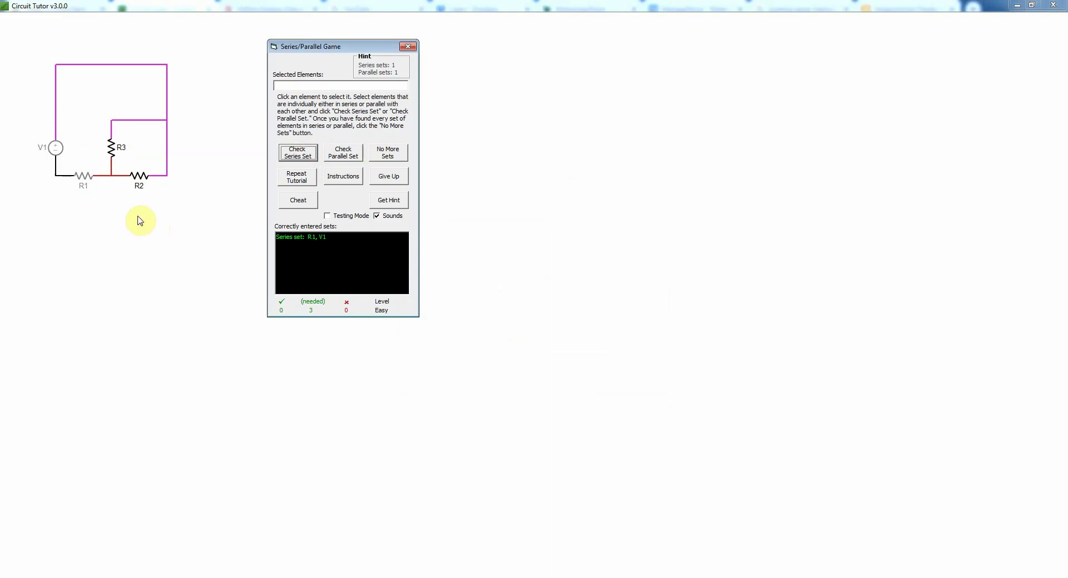
- Enter R2 and R3 as a parallel set
left_click(112, 148)
left_click(135, 185)
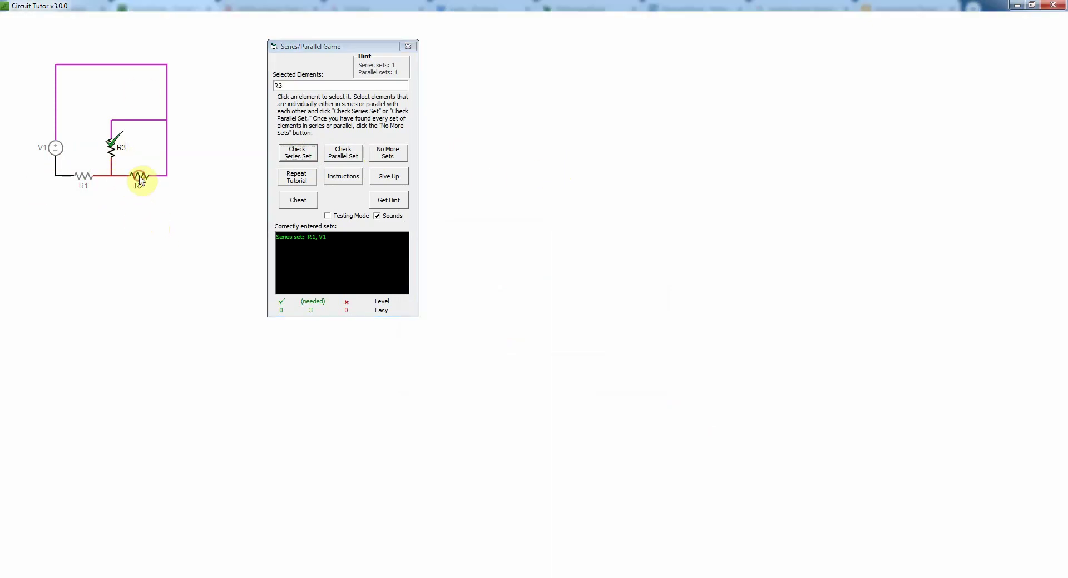
left_click(347, 155)
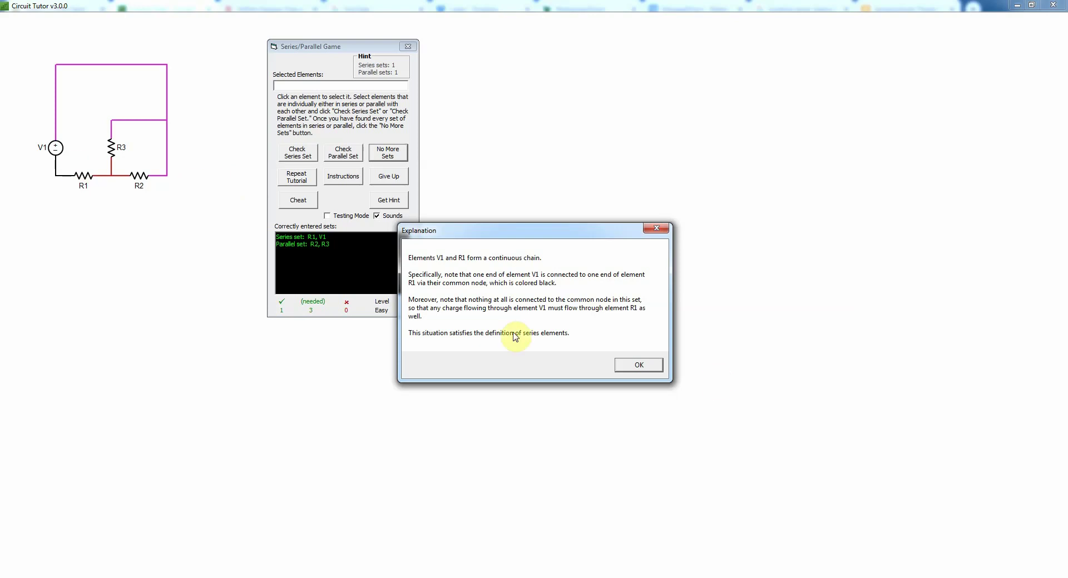
- Finish the solved problem's explanations and accept the new Easy circuit with R1, R2, R3, I1
left_click(638, 367)
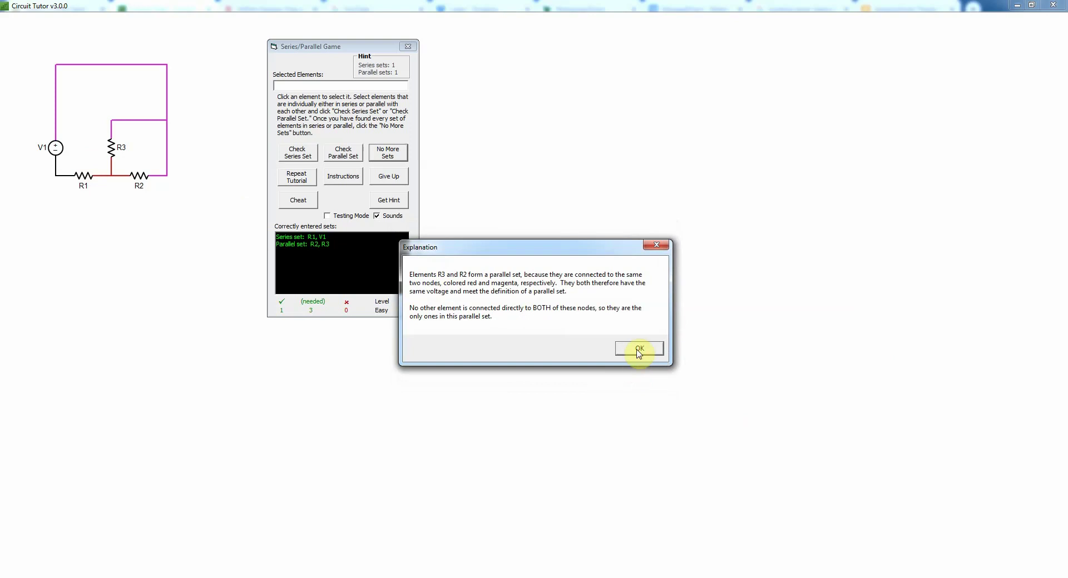
left_click(638, 347)
left_click(554, 328)
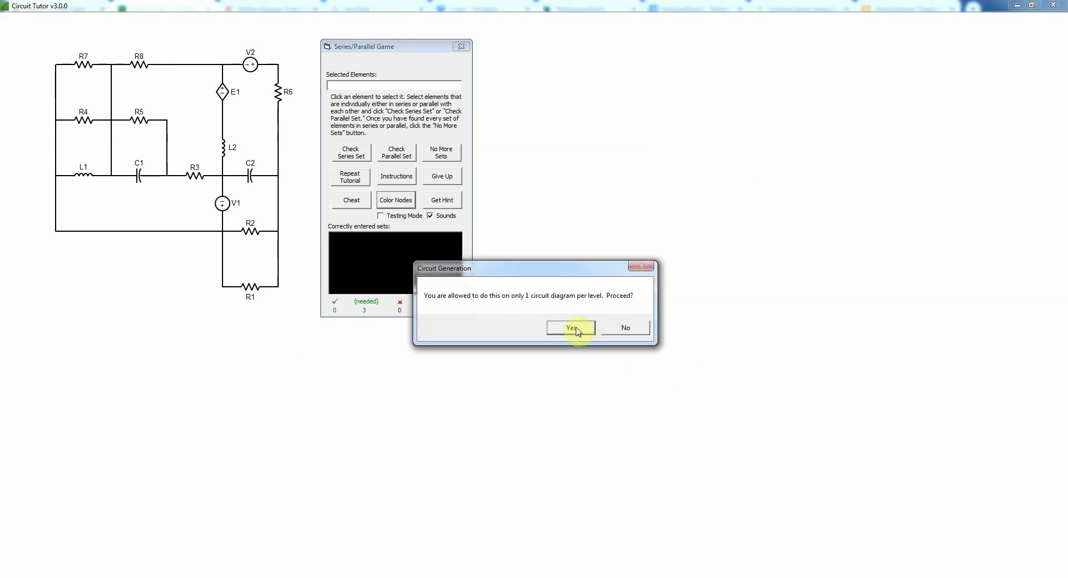
- Confirm colour-coding the Mastery circuit's nodes
left_click(574, 328)
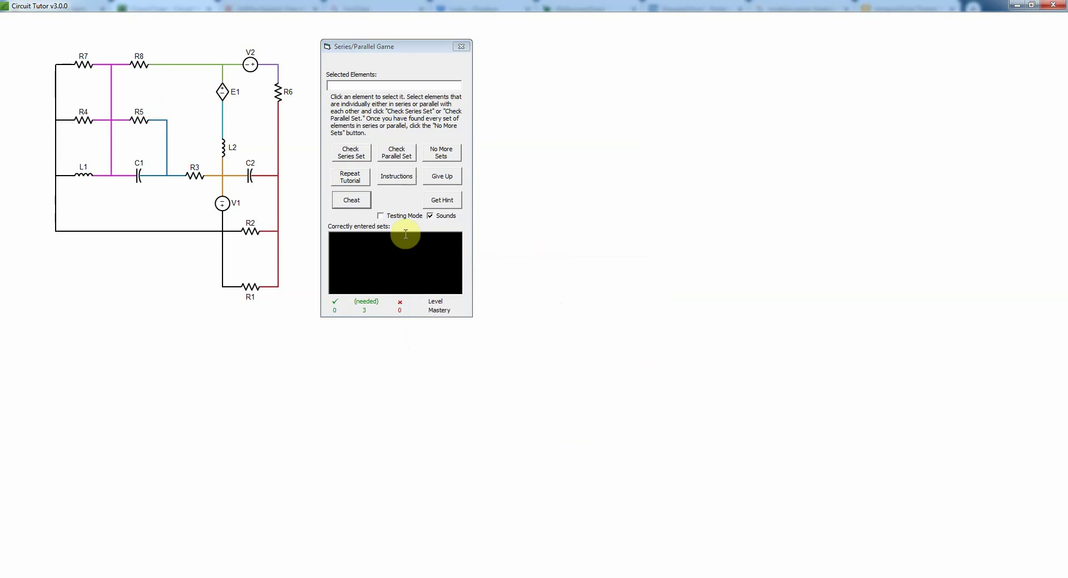
- Request a hint about a missing set on the Mastery circuit
left_click(445, 205)
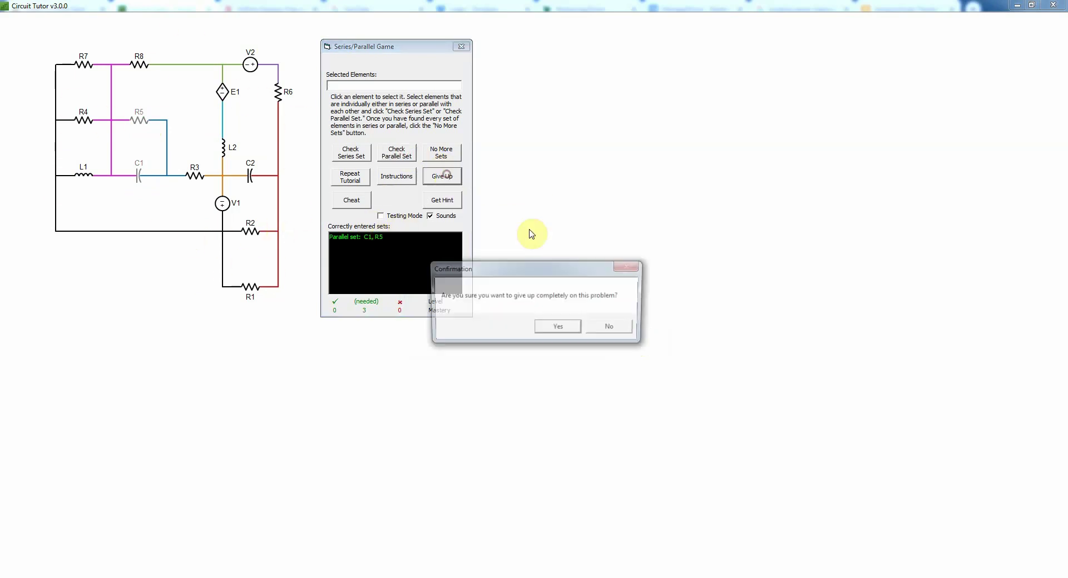
- Give up and review missed sets L2, E1; R6, V2; R1, R2; L1, R4, R7, skipping explanations
left_click(558, 329)
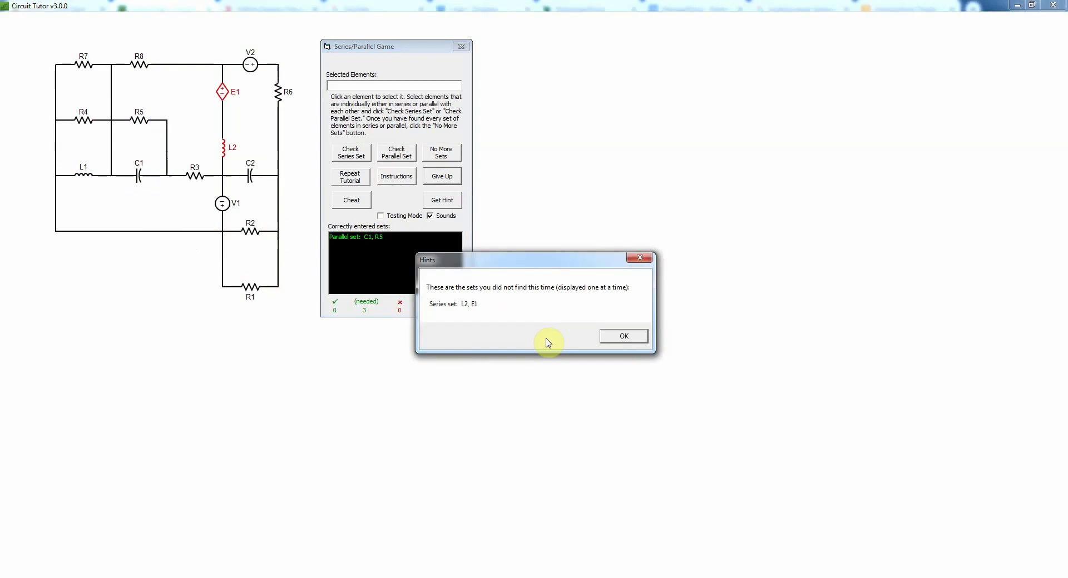
left_click(639, 336)
left_click(621, 335)
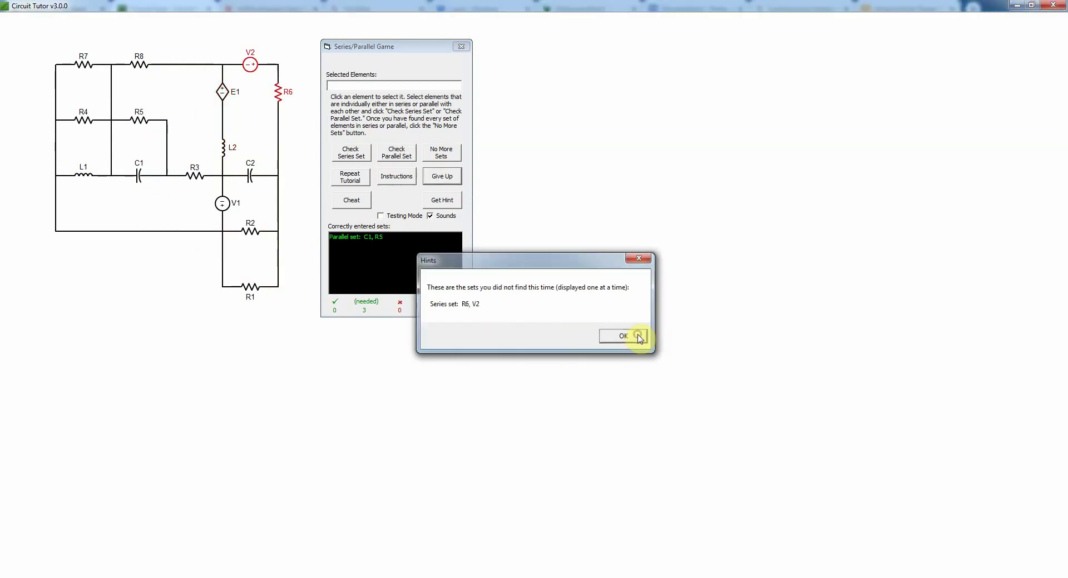
left_click(634, 340)
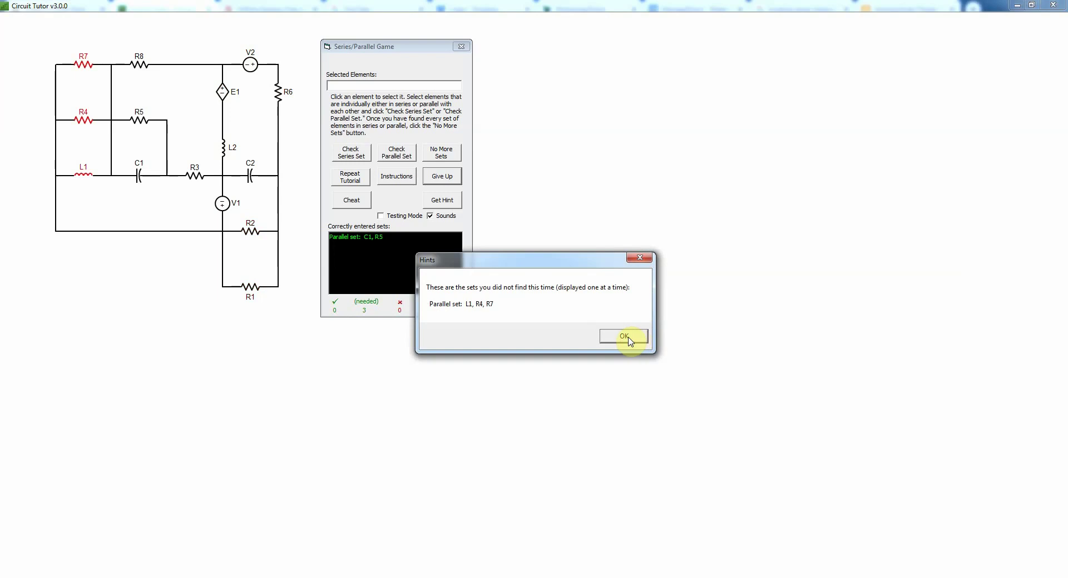
left_click(627, 337)
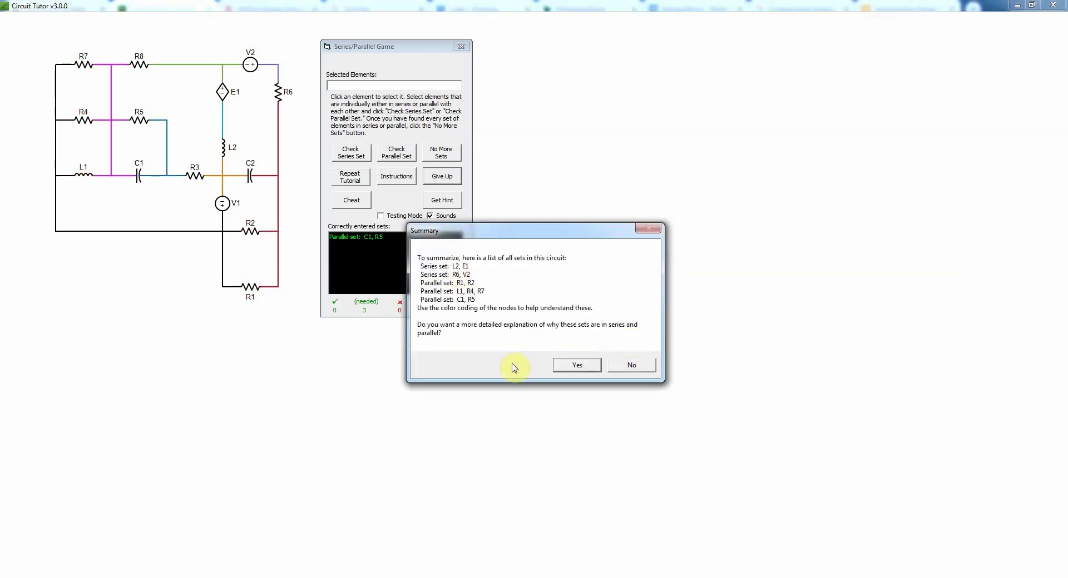
left_click(632, 366)
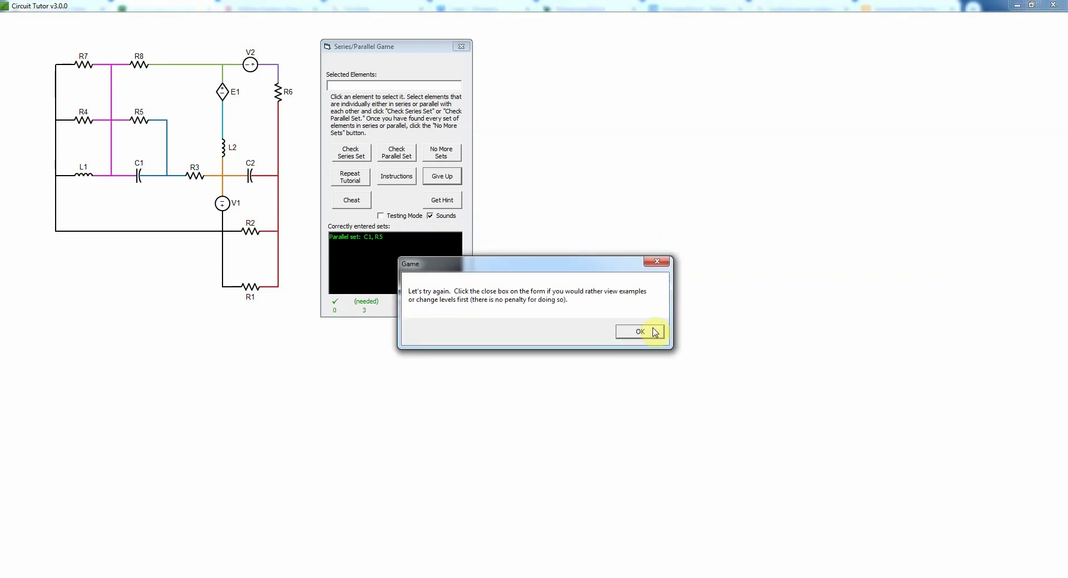
left_click(639, 332)
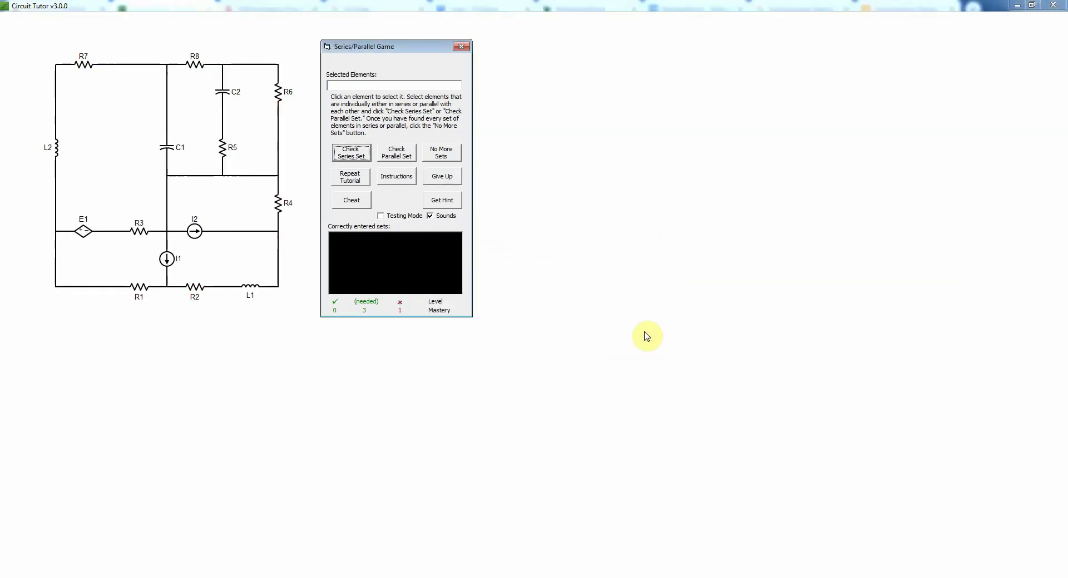